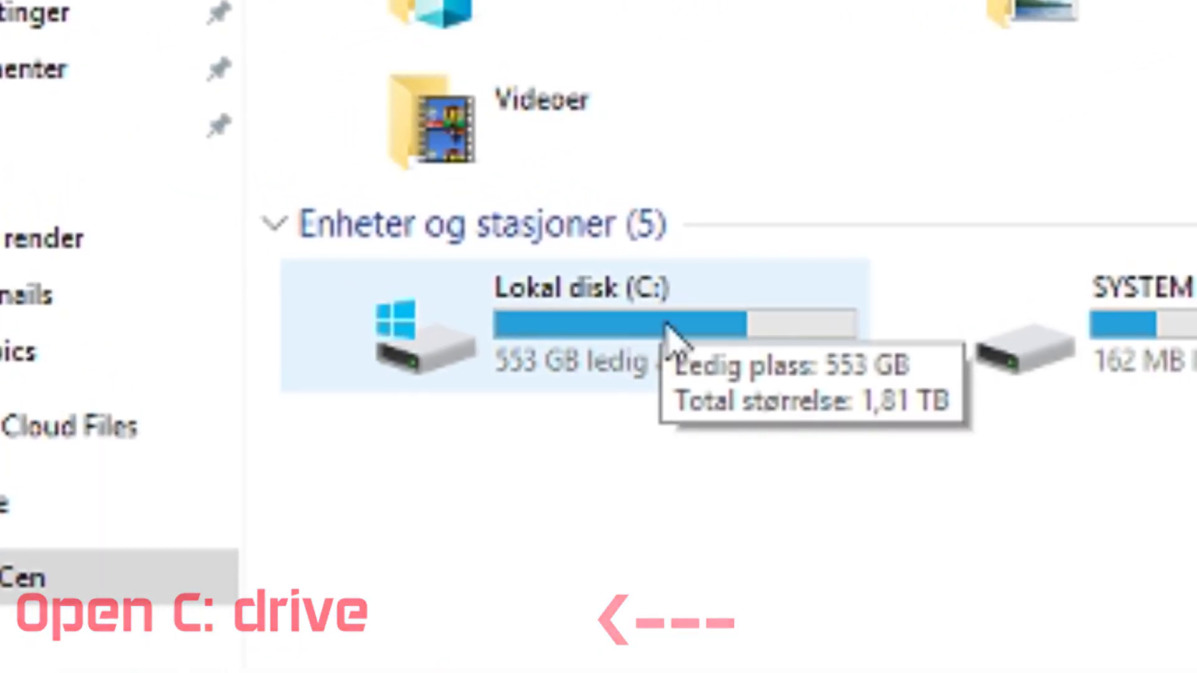
- Open the Lokal disk (C:) drive from This PC
click(668, 332)
double_click(669, 332)
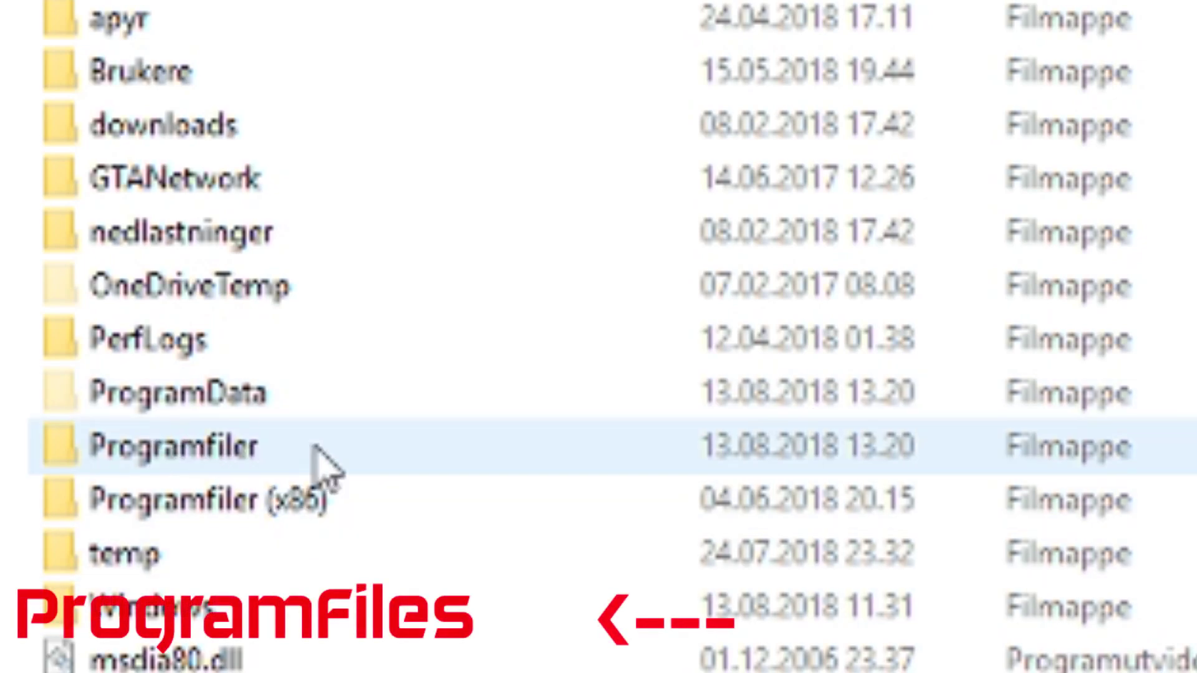
- Go into Programfiler and then the Logitech Gaming Software folder
double_click(320, 461)
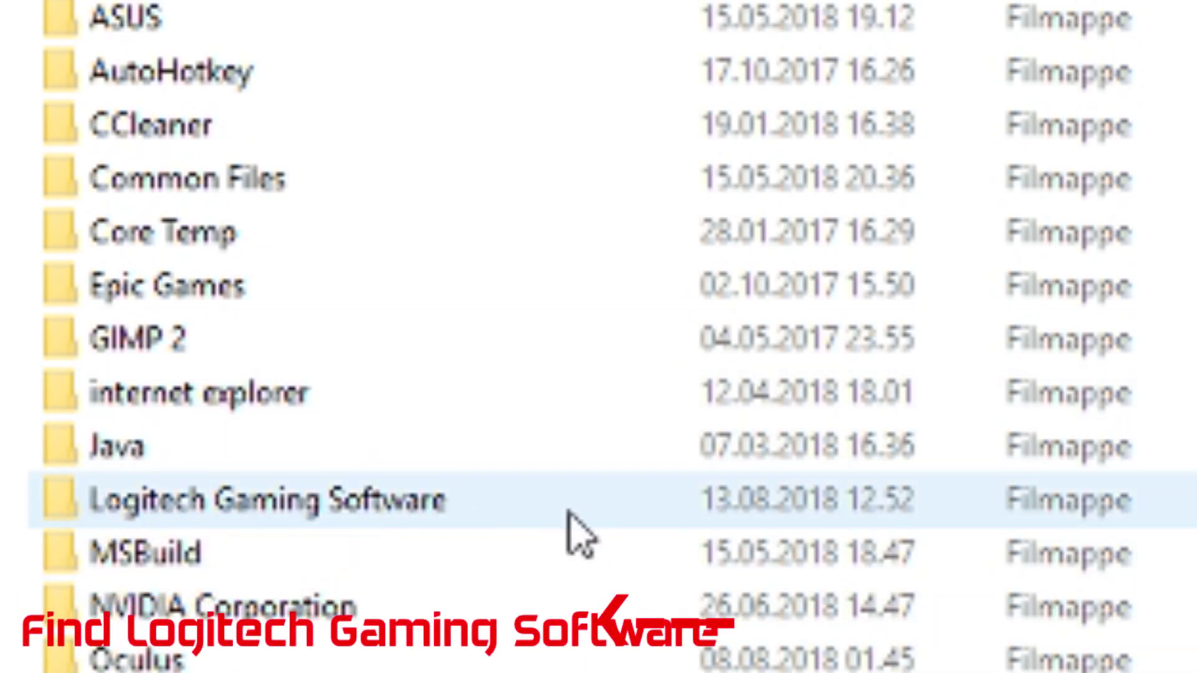
double_click(339, 510)
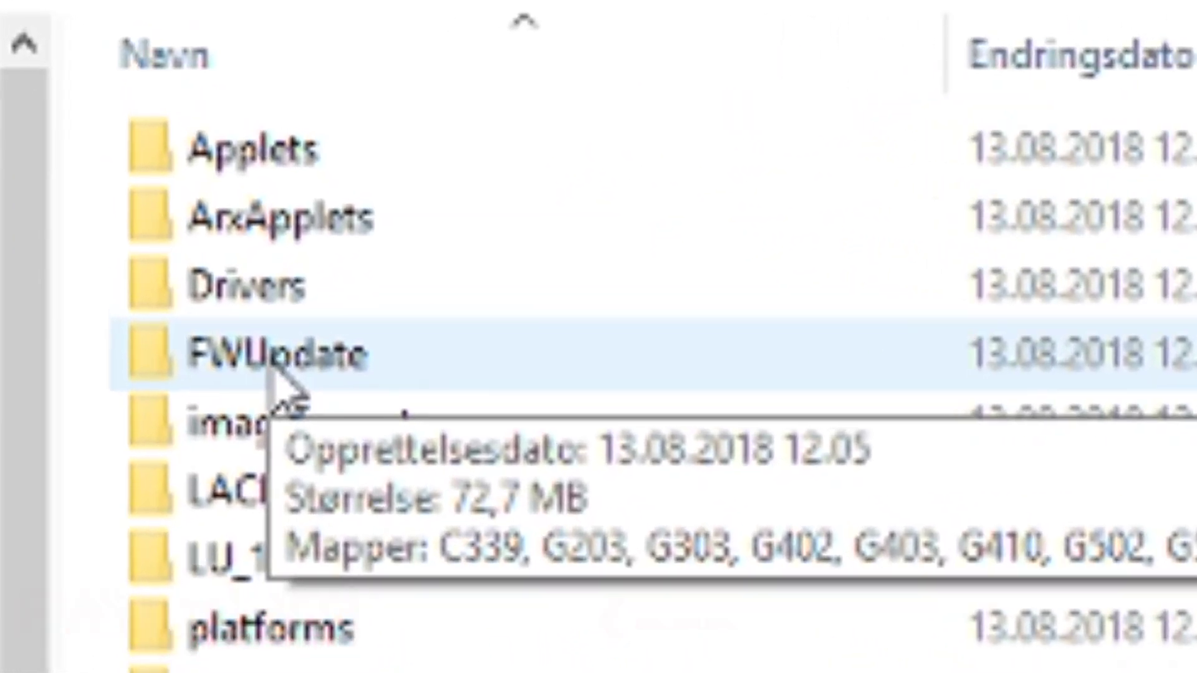
- Open FWUpdate, select the G933 folder, and choose the black G933 headset in the updater
double_click(233, 172)
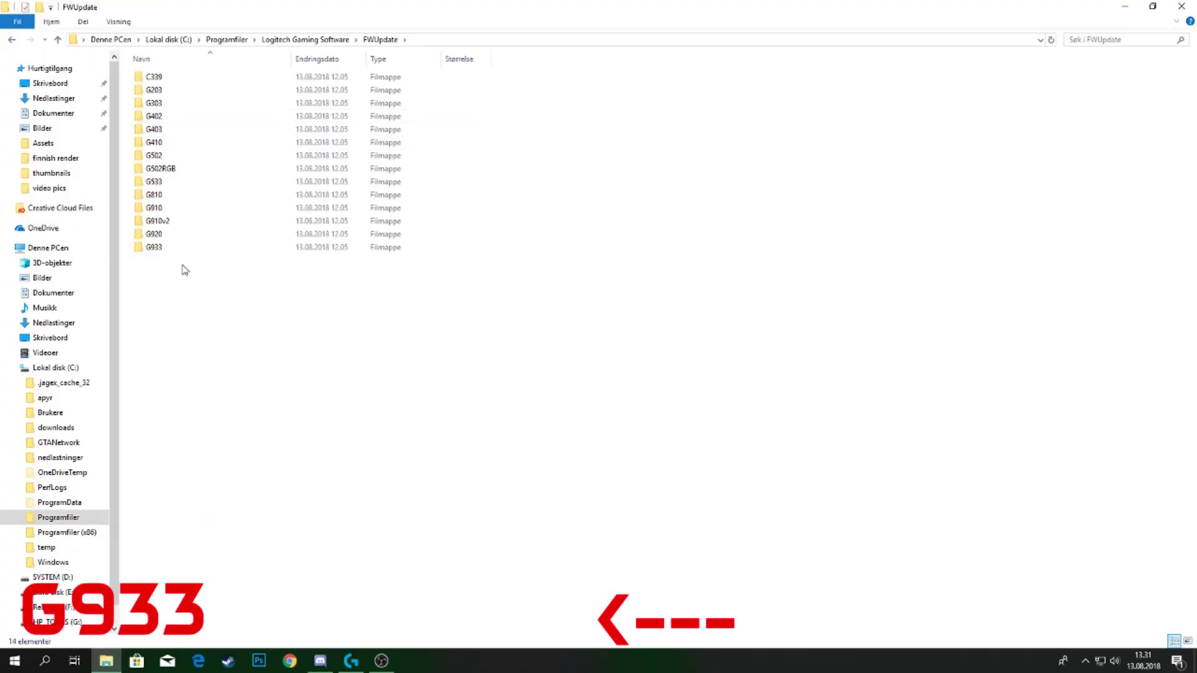
mouse_move(154, 248)
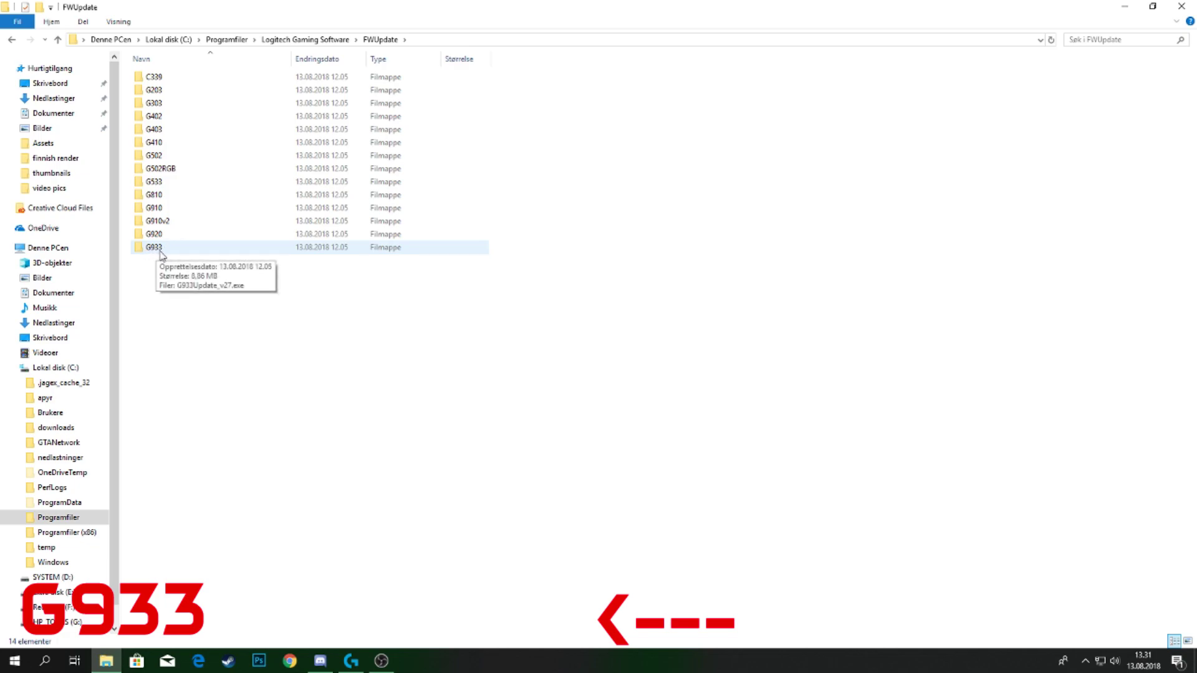
click(191, 253)
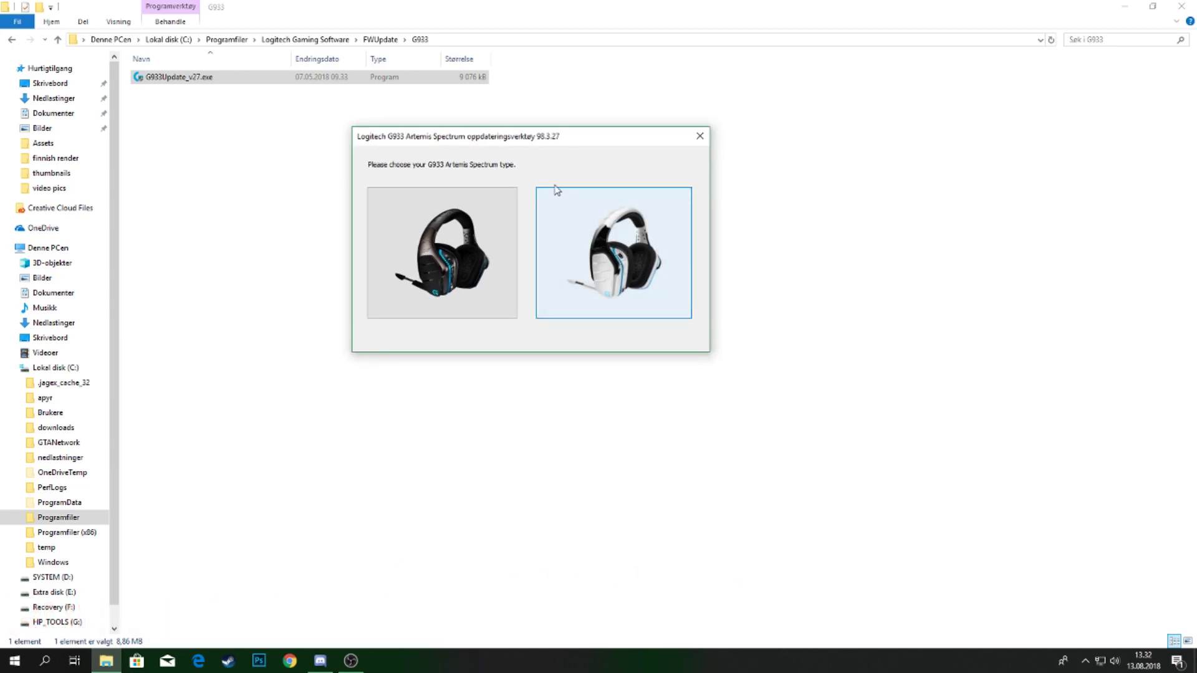
click(456, 256)
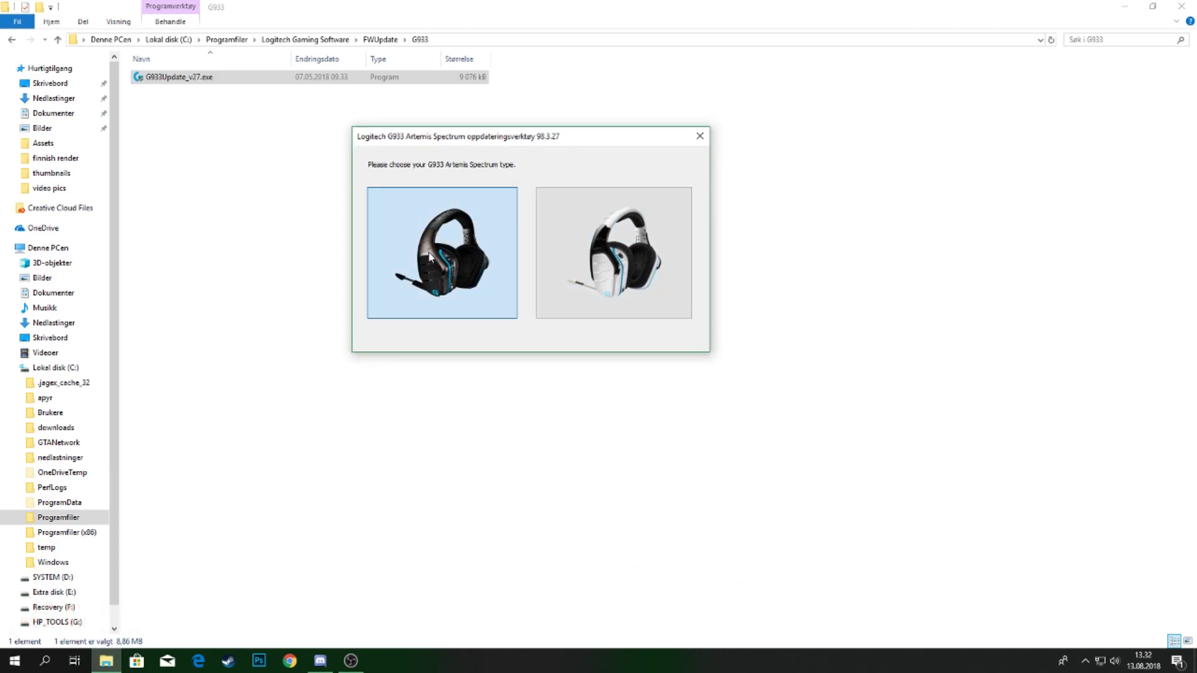
- Move the G933 update dialog up and to the left
drag(594, 204, 468, 148)
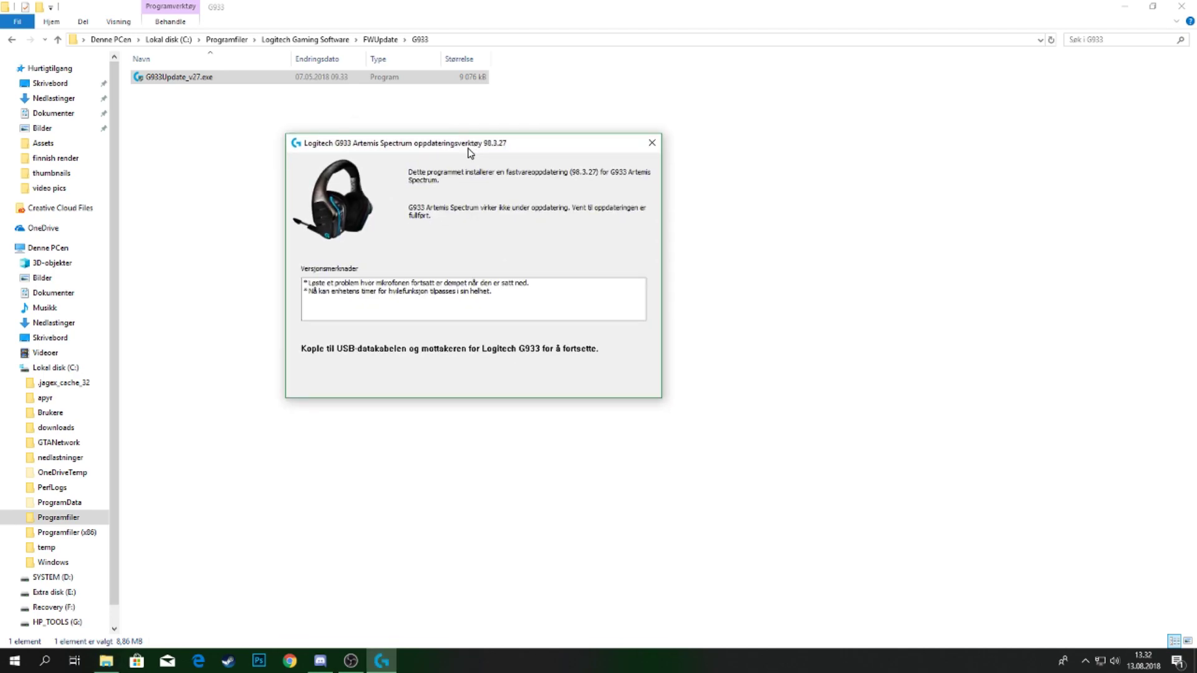